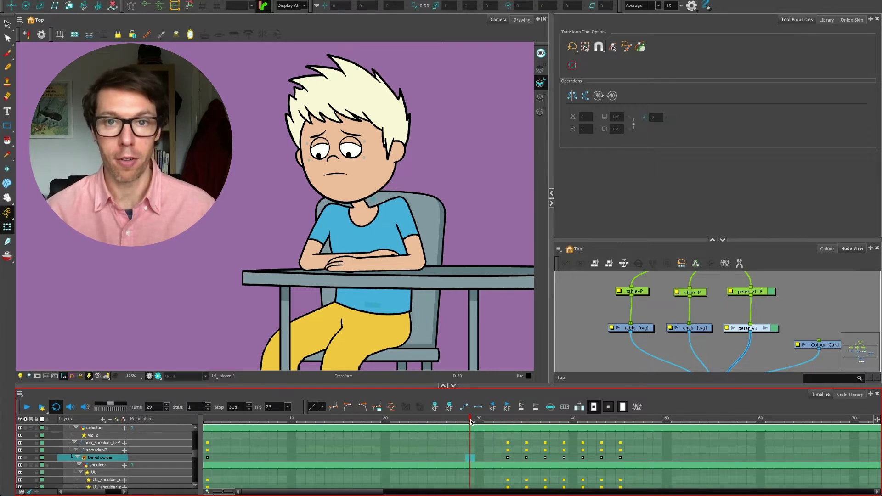
Step: Scrub the timeline through the character's head turn and park the playhead at frame 43
{"action": "left_click_drag", "start_coordinate": [471, 422], "coordinate": [634, 421]}
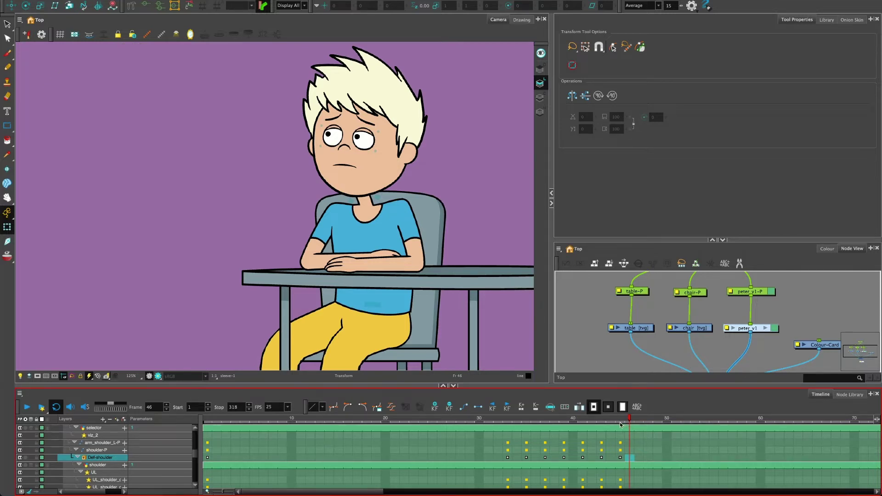
{"action": "left_click_drag", "start_coordinate": [626, 422], "coordinate": [599, 435]}
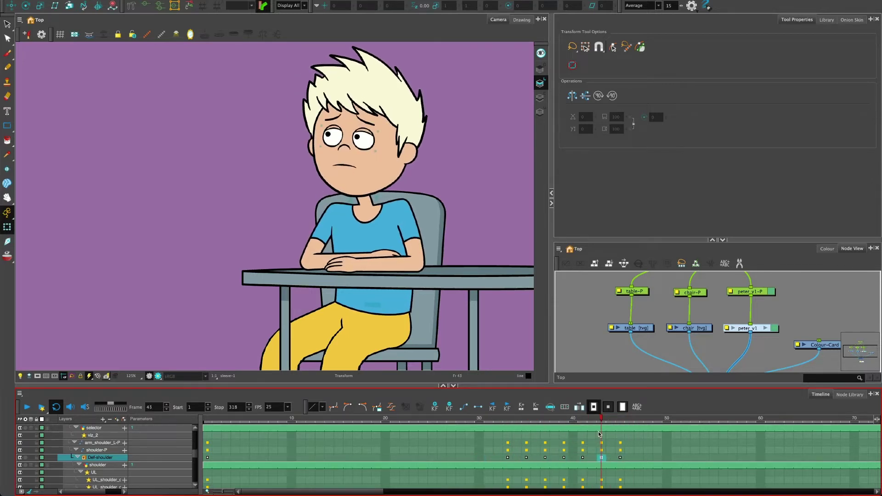
Step: Look inside the peter_v1 group's node network and return to the top-level nodes
{"action": "left_click", "coordinate": [766, 328]}
{"action": "left_click", "coordinate": [712, 240]}
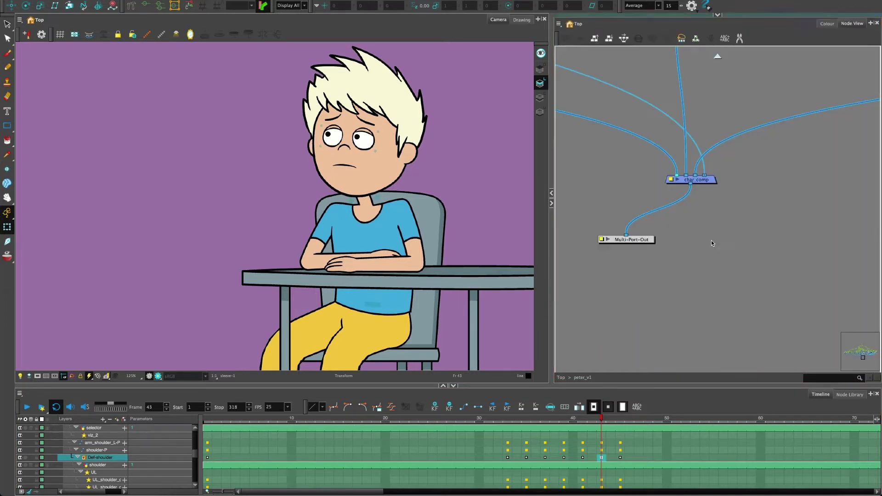
{"action": "scroll", "coordinate": [636, 144], "scroll_direction": "up", "scroll_amount": 3}
{"action": "scroll", "coordinate": [637, 145], "scroll_direction": "down", "scroll_amount": 8}
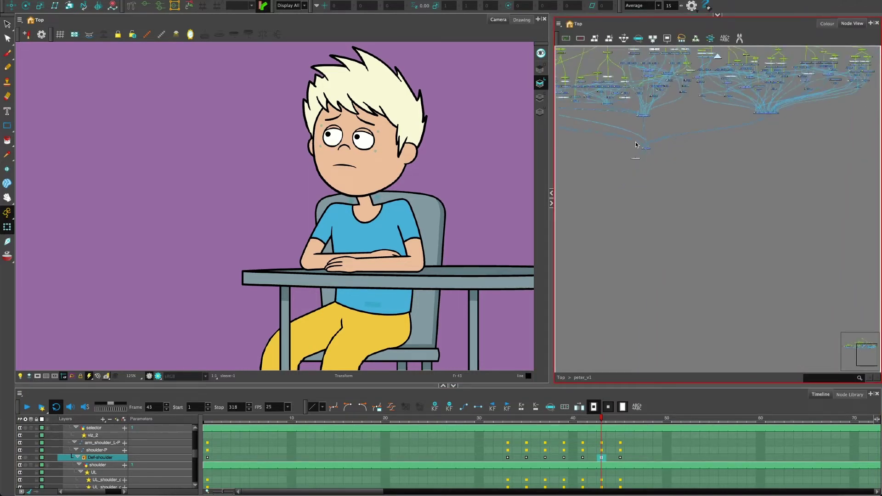
{"action": "left_click", "coordinate": [717, 57]}
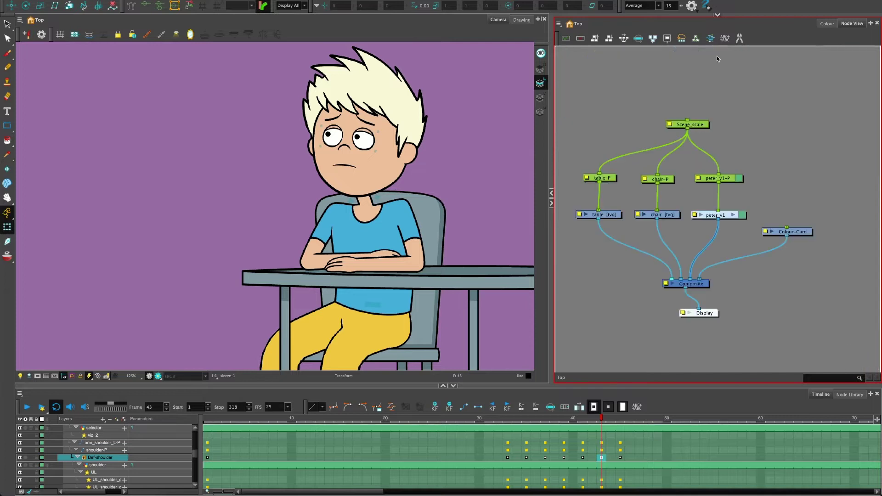
{"action": "scroll", "coordinate": [702, 167], "scroll_direction": "down", "scroll_amount": 1}
{"action": "scroll", "coordinate": [701, 164], "scroll_direction": "up", "scroll_amount": 3}
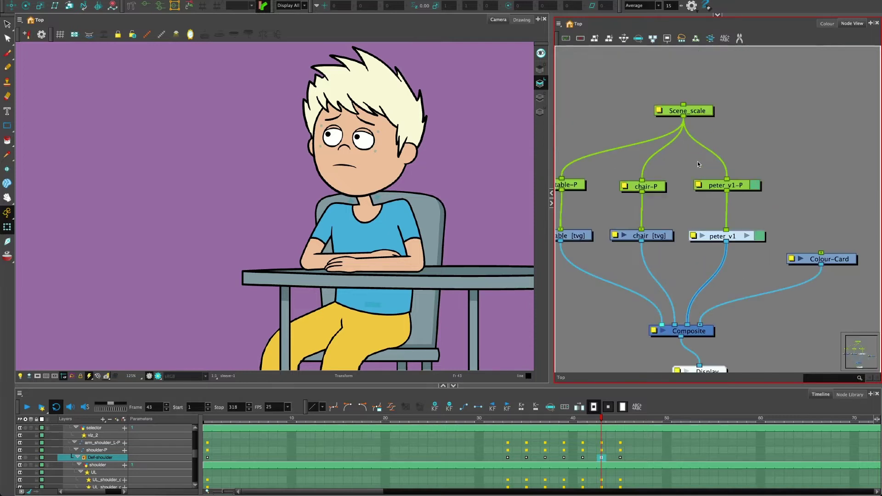
{"action": "left_click_drag", "start_coordinate": [693, 161], "coordinate": [713, 162]}
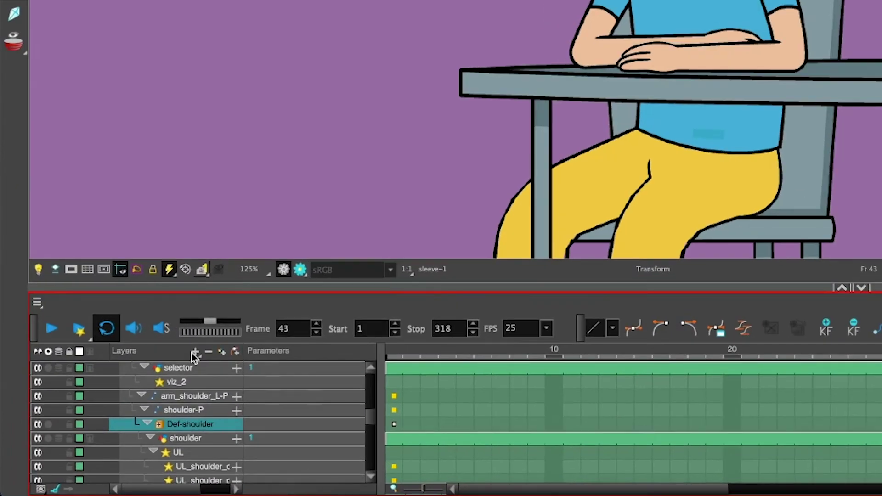
Step: Select the arm_shoulder_L-P layer and examine its peg and connections in the node network
{"action": "left_click", "coordinate": [184, 398]}
{"action": "key", "text": "ctrl+Return"}
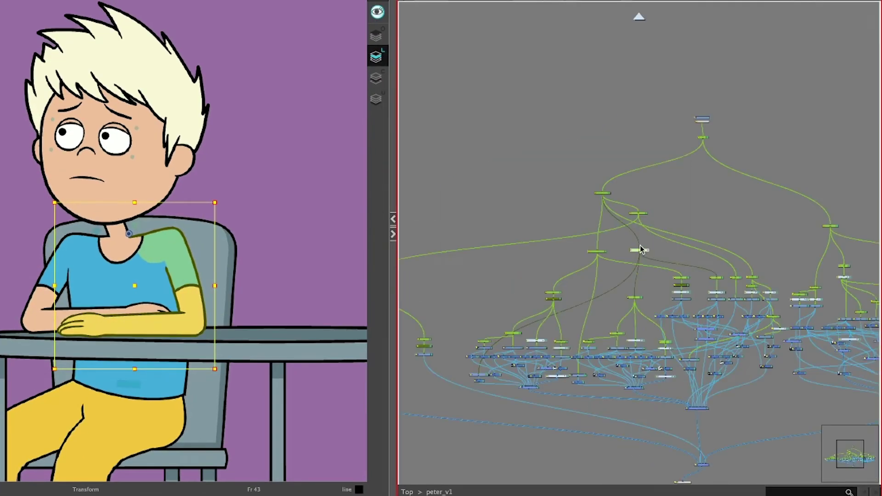
{"action": "scroll", "coordinate": [648, 253], "scroll_direction": "up", "scroll_amount": 5}
{"action": "scroll", "coordinate": [588, 294], "scroll_direction": "up", "scroll_amount": 4}
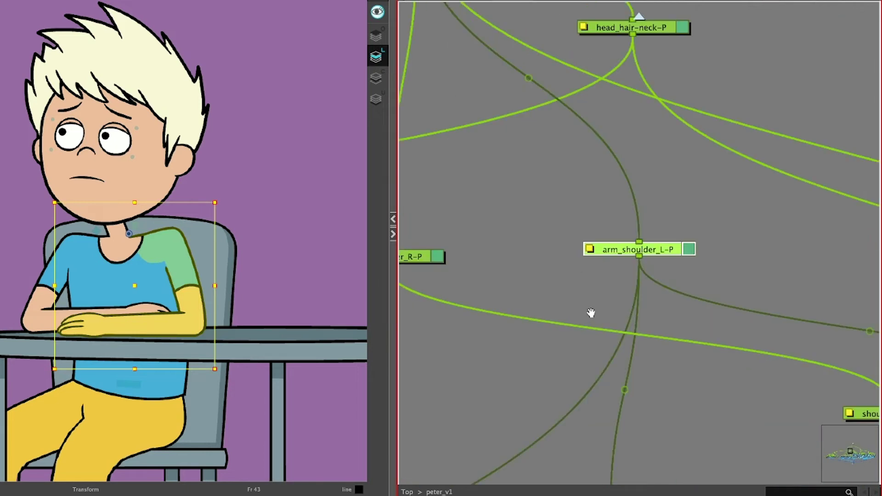
{"action": "left_click_drag", "start_coordinate": [662, 395], "coordinate": [600, 355]}
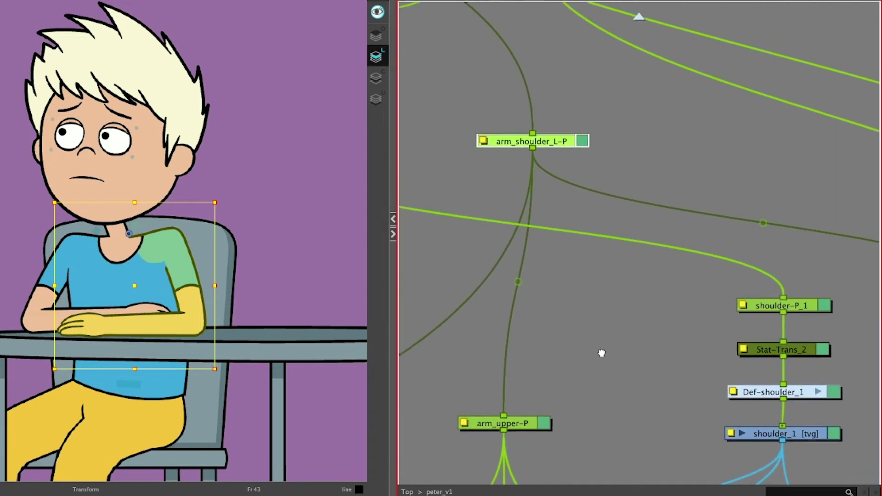
Step: Select the Stat-Trans_2 node, find its layer in the timeline, and expand and collapse its children
{"action": "left_click", "coordinate": [795, 350]}
{"action": "left_click_drag", "start_coordinate": [720, 354], "coordinate": [675, 379]}
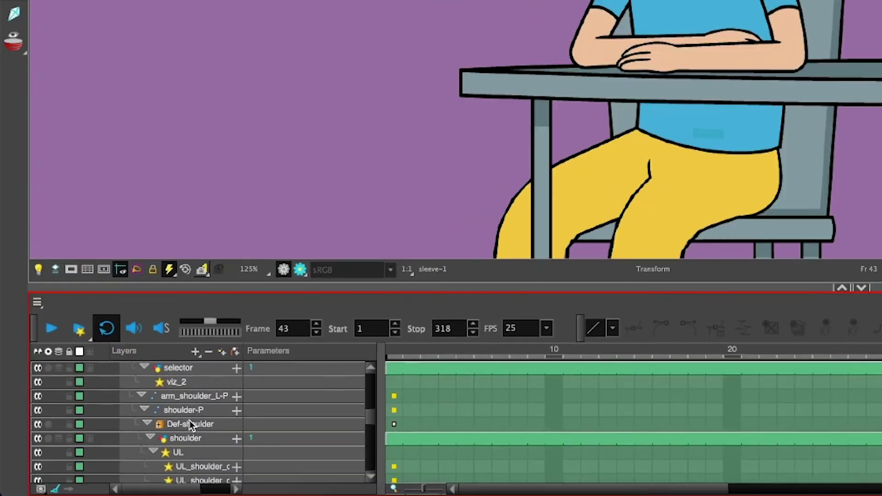
{"action": "scroll", "coordinate": [183, 419], "scroll_direction": "up", "scroll_amount": 5}
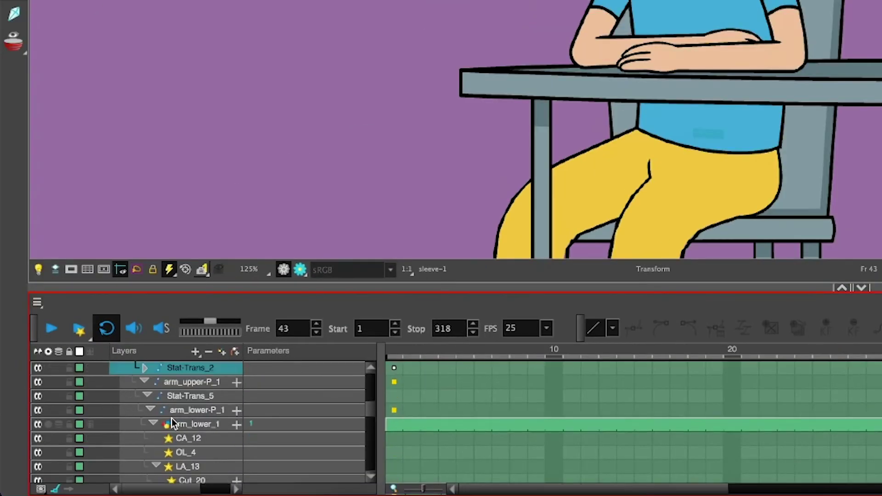
{"action": "left_click", "coordinate": [145, 368]}
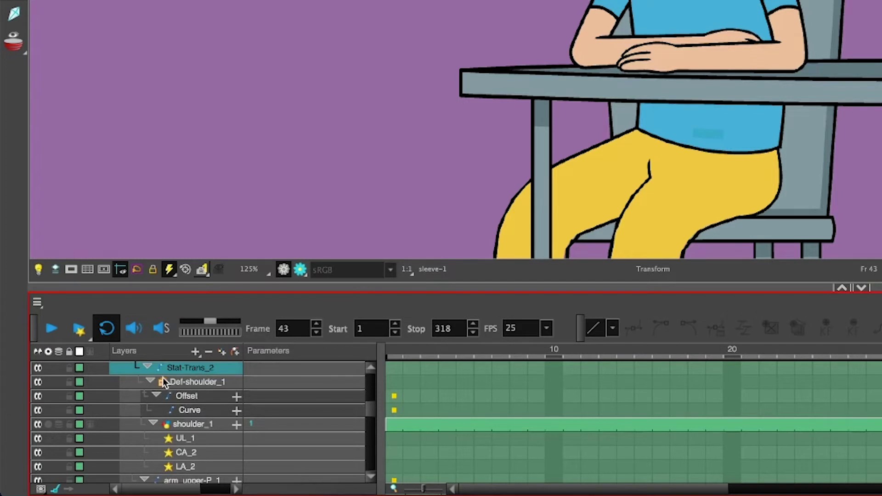
{"action": "left_click", "coordinate": [147, 368]}
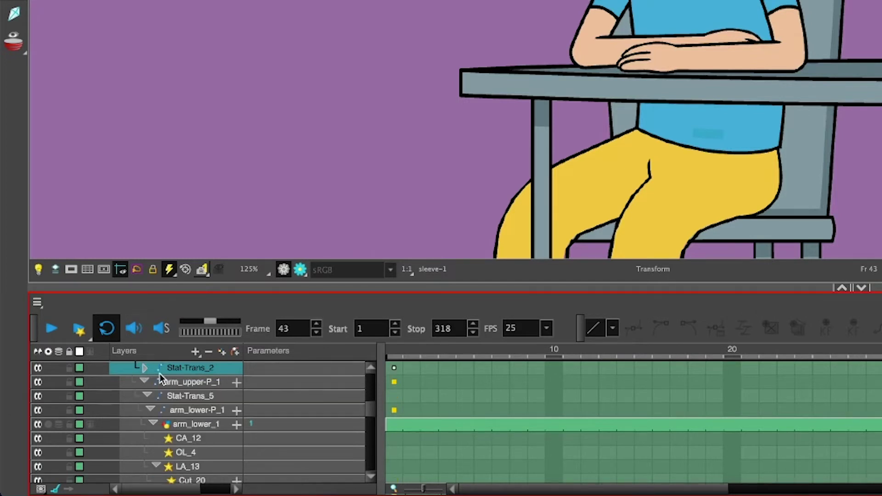
Step: Select the CA_12, OL_4 and LA_13 layers under arm_lower_1 in turn, ending on CA_12
{"action": "scroll", "coordinate": [158, 433], "scroll_direction": "up", "scroll_amount": 2}
{"action": "scroll", "coordinate": [159, 433], "scroll_direction": "down", "scroll_amount": 5}
{"action": "left_click", "coordinate": [184, 398]}
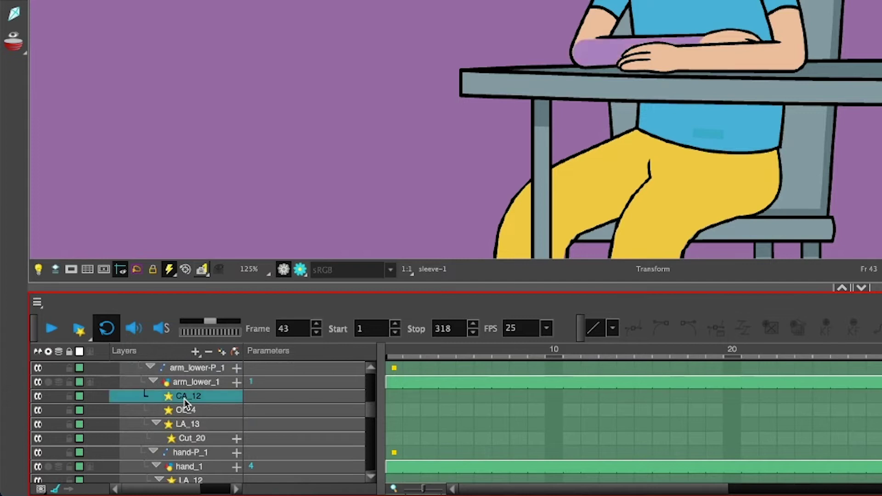
{"action": "left_click", "coordinate": [185, 410]}
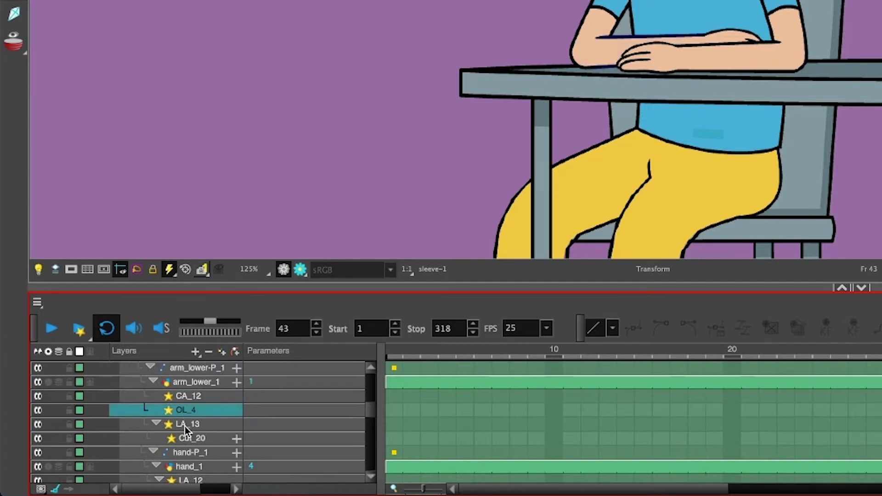
{"action": "left_click", "coordinate": [185, 424]}
{"action": "left_click", "coordinate": [185, 397]}
Step: Examine the layer hierarchy from the lower arm up through the neck and hair to Def-head
{"action": "scroll", "coordinate": [185, 402], "scroll_direction": "up", "scroll_amount": 1}
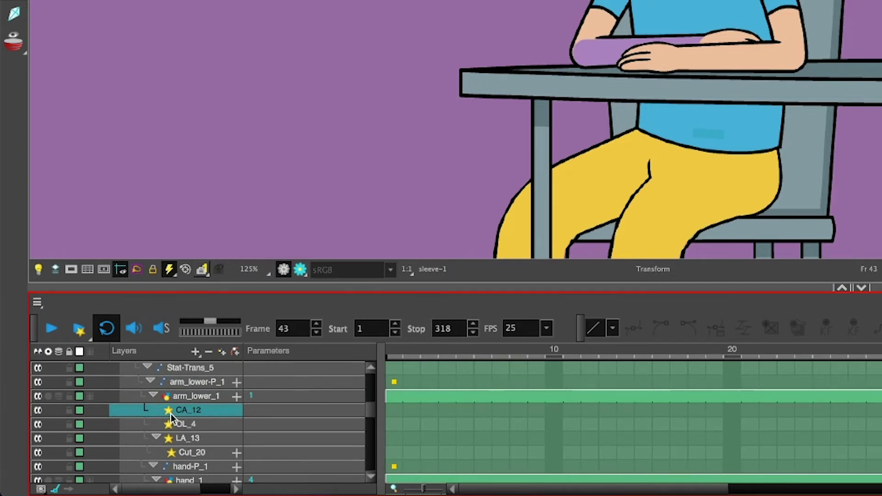
{"action": "scroll", "coordinate": [173, 418], "scroll_direction": "up", "scroll_amount": 4}
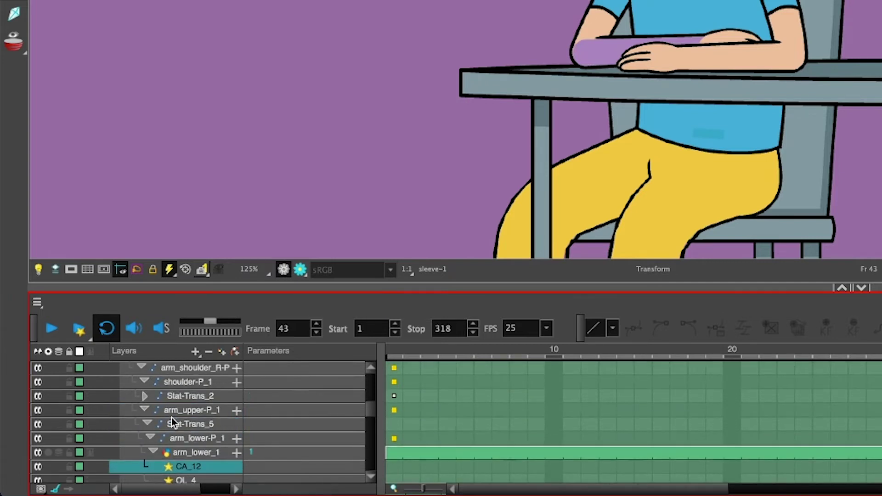
{"action": "scroll", "coordinate": [154, 437], "scroll_direction": "down", "scroll_amount": 6}
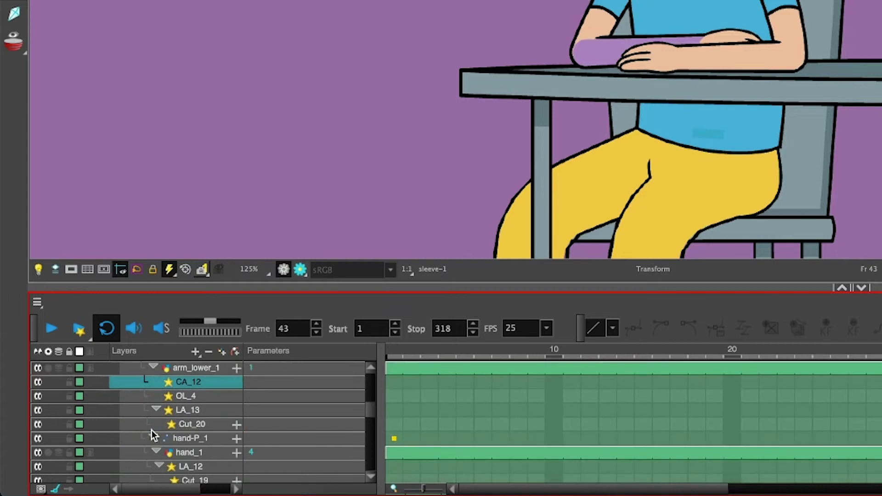
{"action": "scroll", "coordinate": [155, 432], "scroll_direction": "up", "scroll_amount": 2}
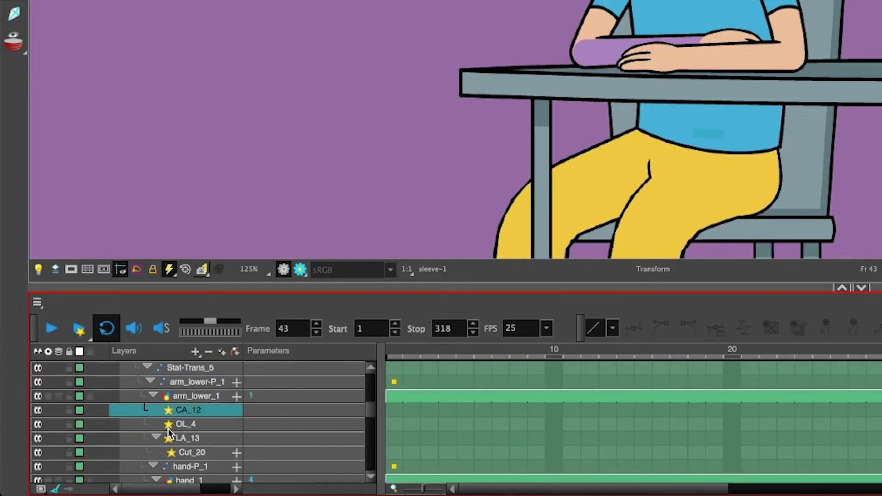
{"action": "scroll", "coordinate": [170, 429], "scroll_direction": "up", "scroll_amount": 6}
{"action": "scroll", "coordinate": [168, 427], "scroll_direction": "up", "scroll_amount": 10}
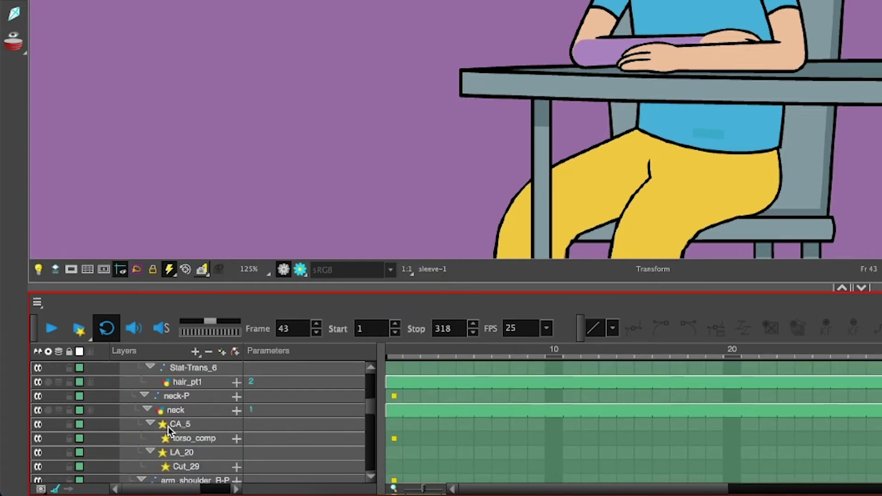
{"action": "scroll", "coordinate": [168, 426], "scroll_direction": "up", "scroll_amount": 4}
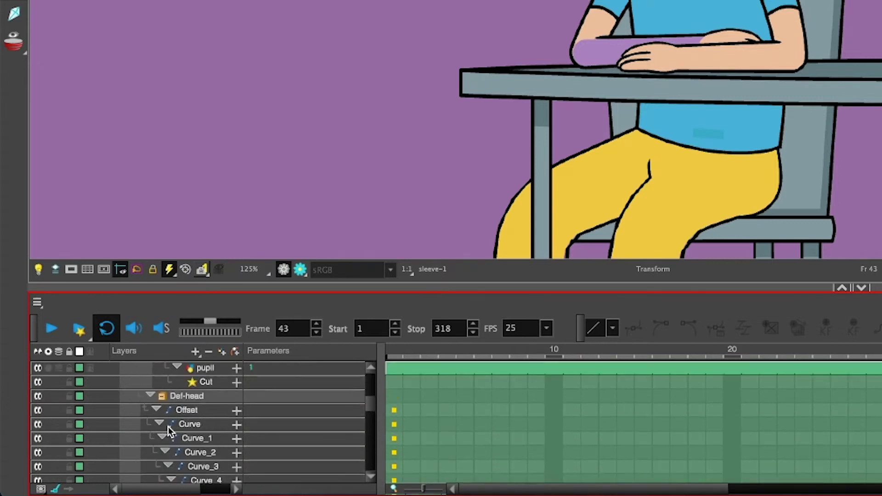
{"action": "left_click", "coordinate": [165, 415]}
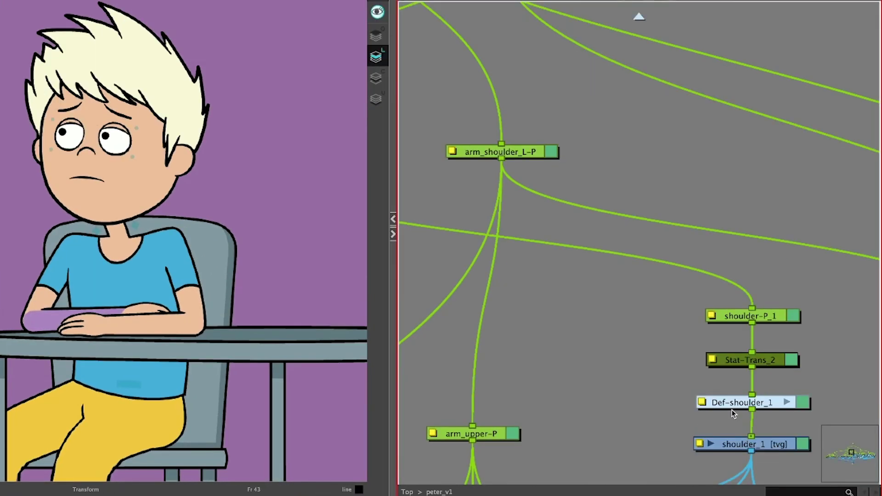
Step: Look inside the Def-shoulder_1 deformation group and return to the peter_v1 network
{"action": "left_click", "coordinate": [733, 407]}
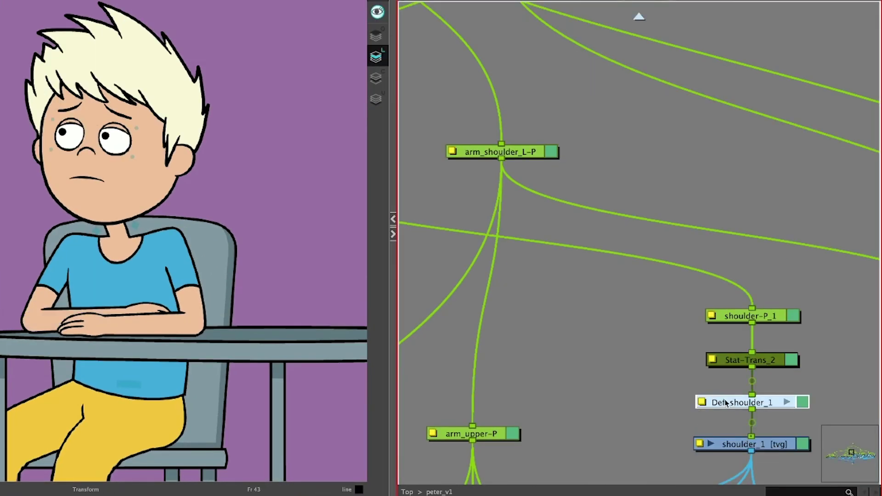
{"action": "left_click", "coordinate": [786, 402]}
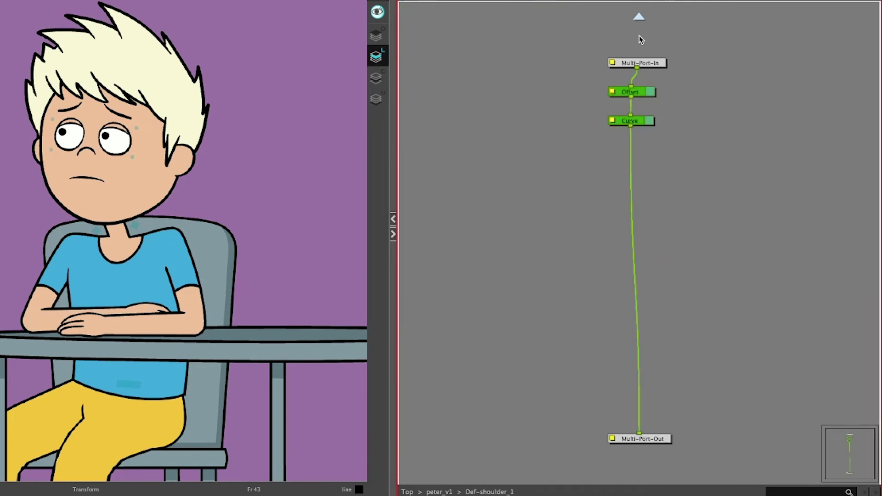
{"action": "left_click", "coordinate": [641, 18]}
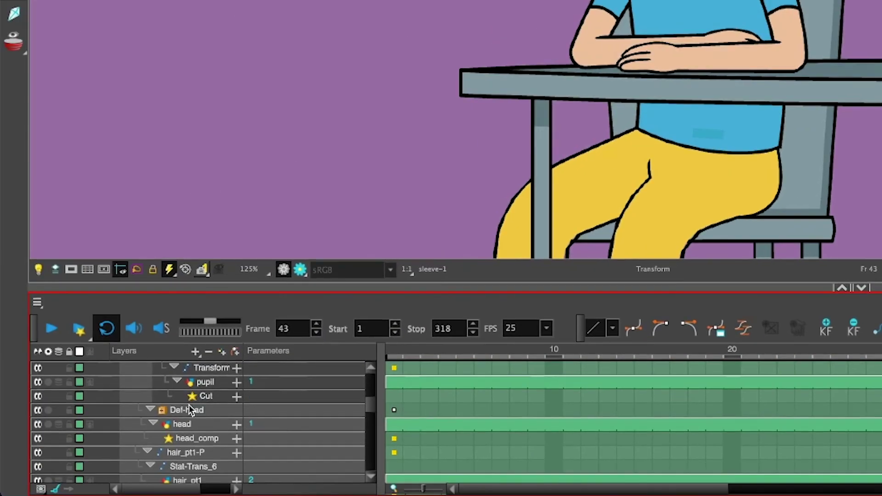
Step: Toggle the deformation chain under Def-head, select its first Curve layer, and examine the surrounding head and eye layers
{"action": "left_click", "coordinate": [162, 411]}
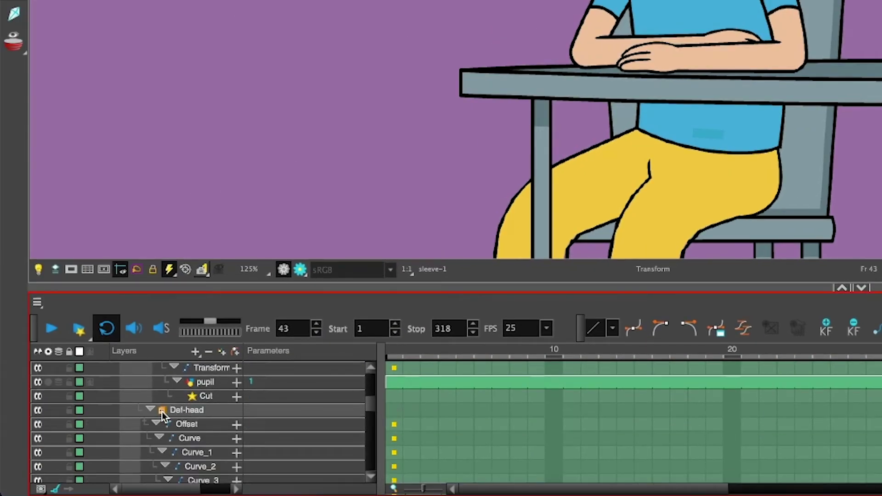
{"action": "left_click", "coordinate": [162, 411]}
{"action": "left_click", "coordinate": [162, 411]}
{"action": "left_click", "coordinate": [181, 438]}
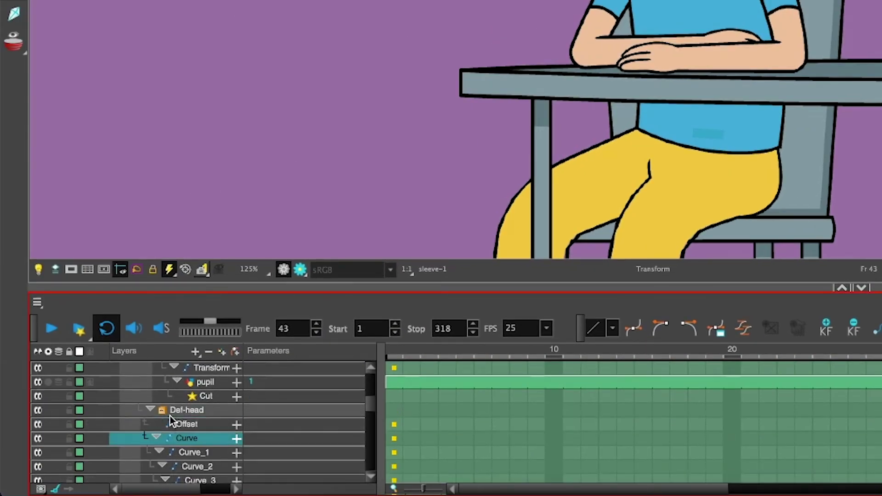
{"action": "scroll", "coordinate": [184, 430], "scroll_direction": "up", "scroll_amount": 1}
{"action": "scroll", "coordinate": [214, 442], "scroll_direction": "down", "scroll_amount": 3}
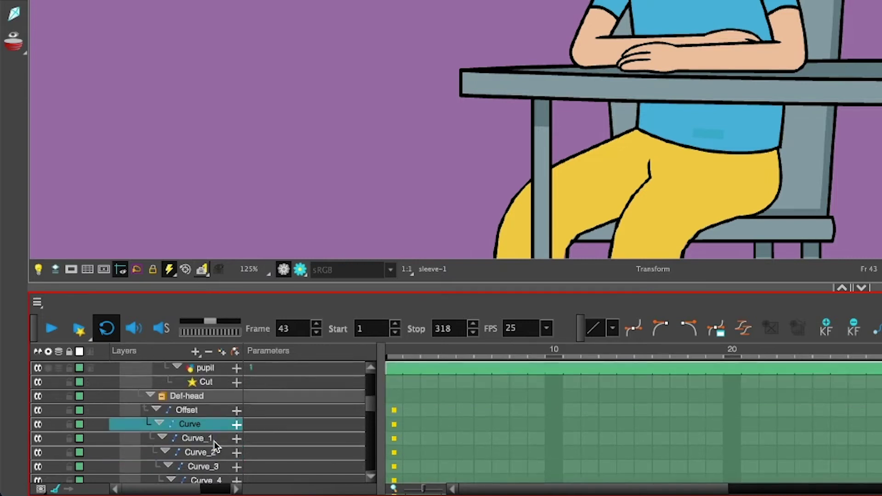
{"action": "scroll", "coordinate": [209, 438], "scroll_direction": "down", "scroll_amount": 1}
{"action": "scroll", "coordinate": [209, 439], "scroll_direction": "up", "scroll_amount": 2}
{"action": "scroll", "coordinate": [148, 387], "scroll_direction": "up", "scroll_amount": 8}
{"action": "scroll", "coordinate": [147, 387], "scroll_direction": "down", "scroll_amount": 2}
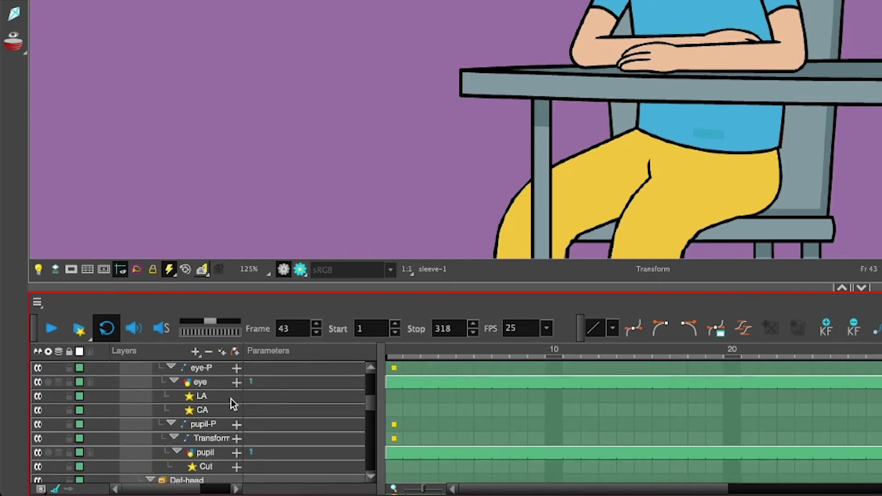
Step: Hide the Effects, Groups and Composites element types from the timeline through the Show Manager, leaving Sounds shown
{"action": "left_click", "coordinate": [105, 329]}
{"action": "left_click", "coordinate": [37, 303]}
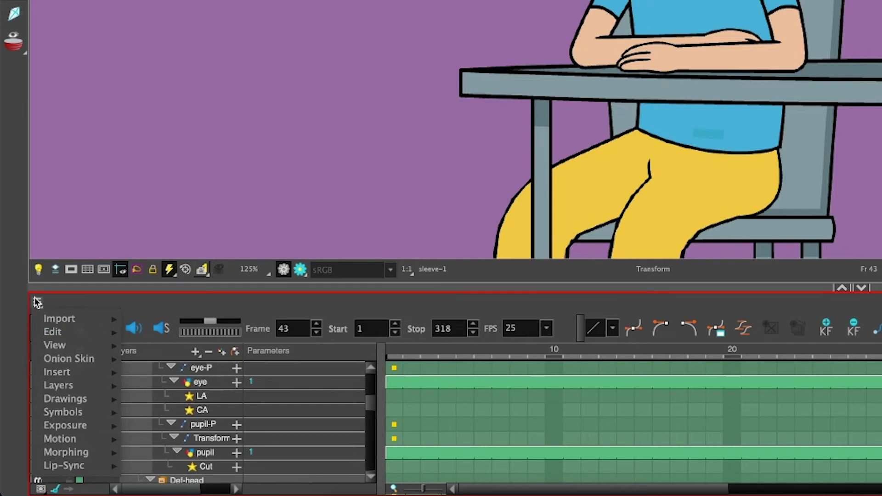
{"action": "mouse_move", "coordinate": [101, 350]}
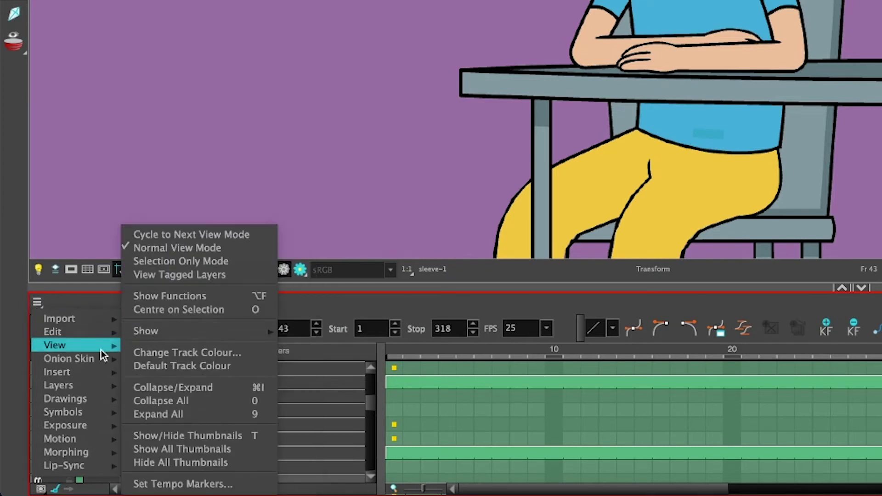
{"action": "mouse_move", "coordinate": [184, 331]}
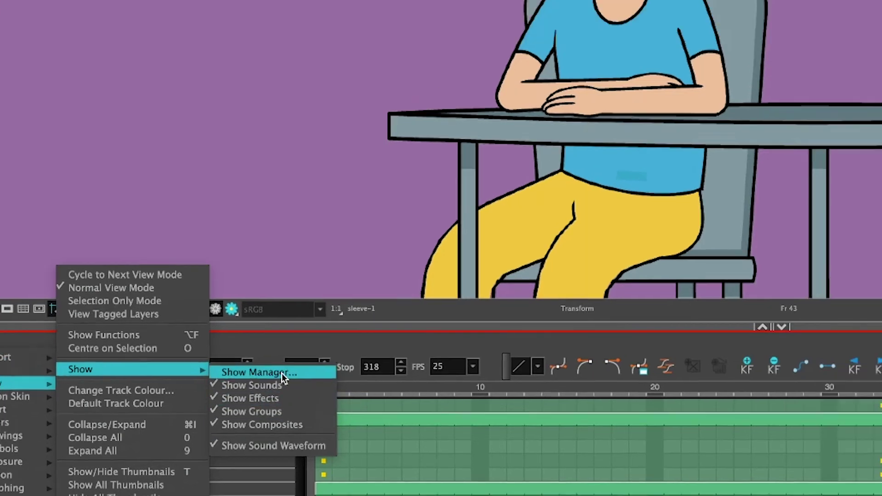
{"action": "left_click", "coordinate": [352, 334]}
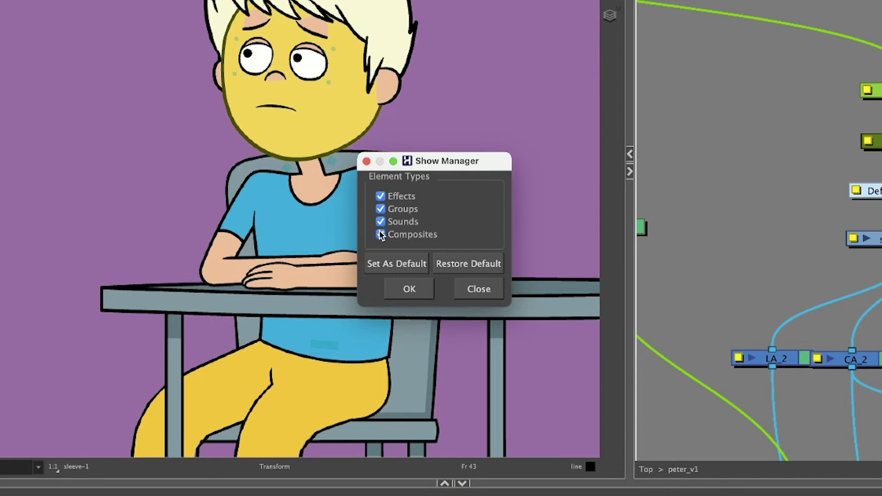
{"action": "left_click", "coordinate": [381, 197]}
{"action": "left_click", "coordinate": [380, 210]}
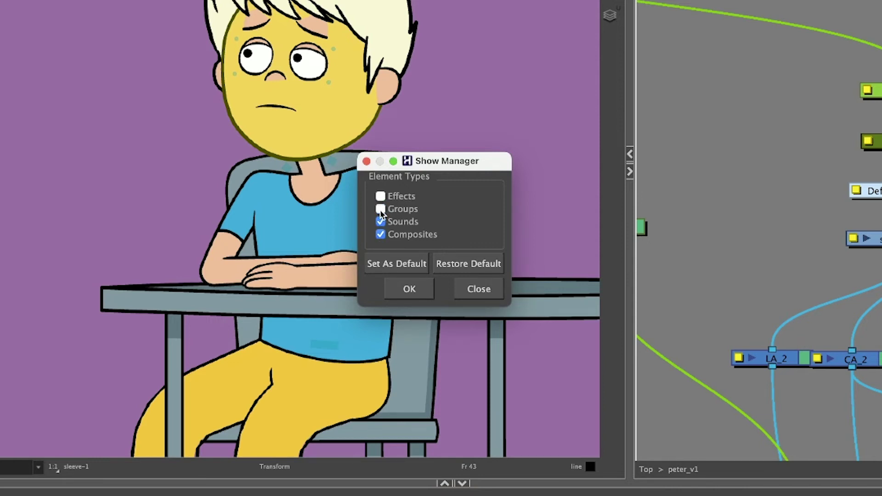
{"action": "left_click", "coordinate": [380, 235]}
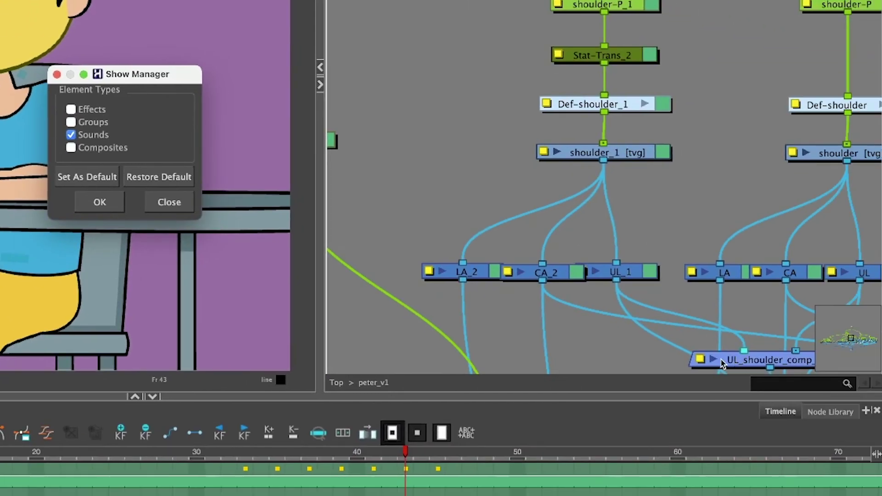
{"action": "left_click", "coordinate": [111, 208]}
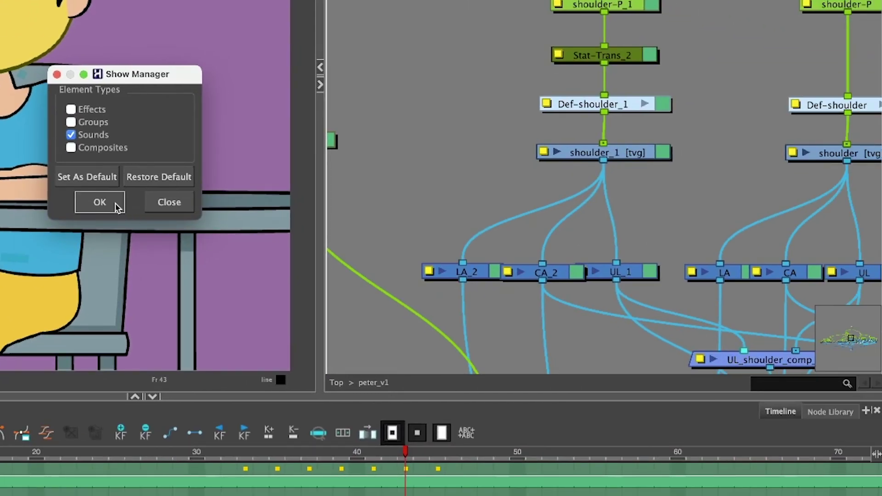
{"action": "left_click", "coordinate": [100, 207]}
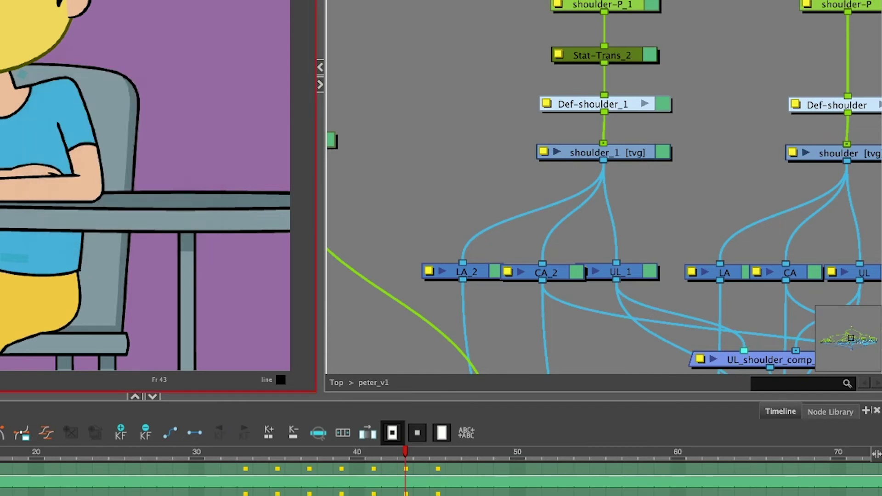
Step: Review the simplified arm layers in the timeline and collapse all layers
{"action": "scroll", "coordinate": [143, 411], "scroll_direction": "up", "scroll_amount": 3}
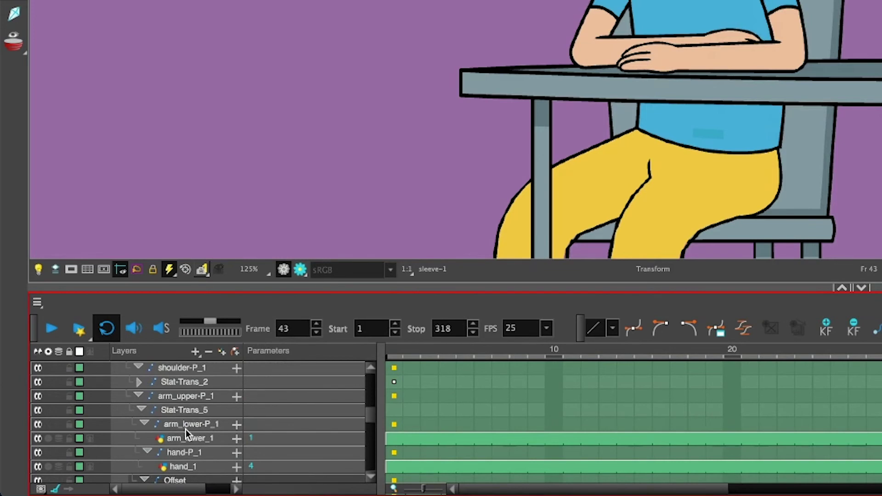
{"action": "scroll", "coordinate": [186, 429], "scroll_direction": "down", "scroll_amount": 3}
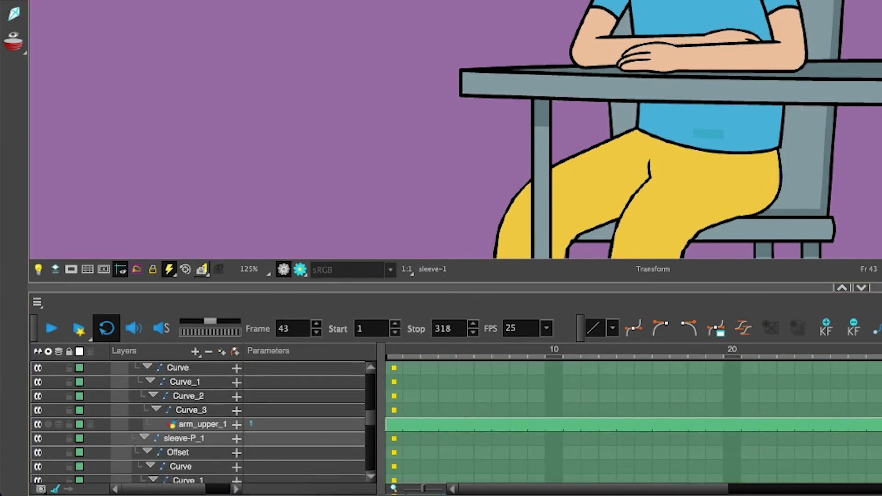
{"action": "scroll", "coordinate": [134, 398], "scroll_direction": "up", "scroll_amount": 2}
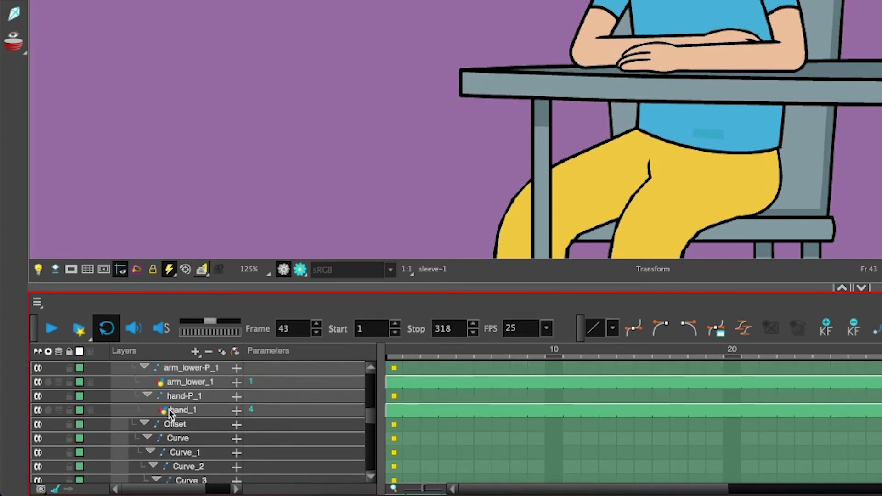
{"action": "key", "text": "ctrl+shift+minus"}
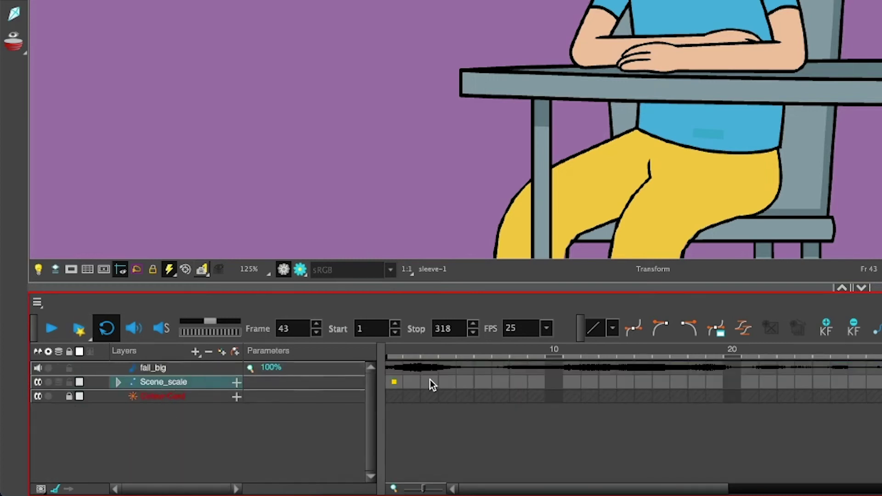
Step: Turn the timeline's sound waveform display off and back on
{"action": "left_click", "coordinate": [37, 303]}
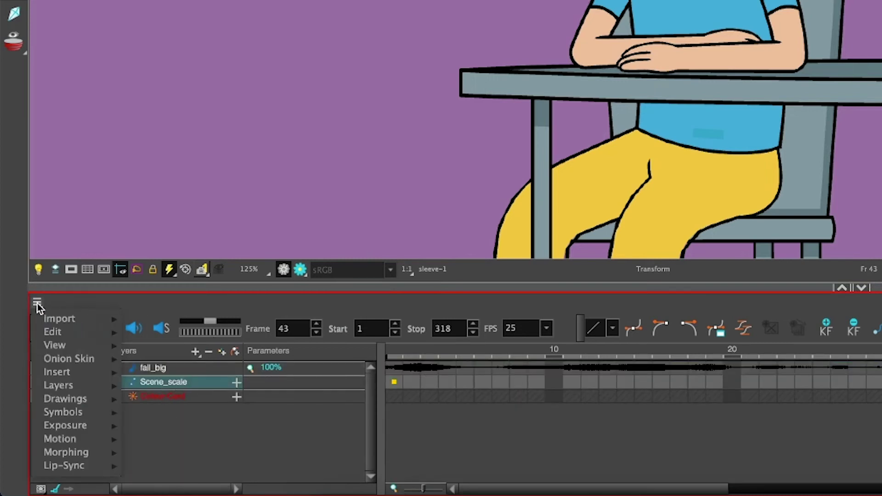
{"action": "mouse_move", "coordinate": [101, 349]}
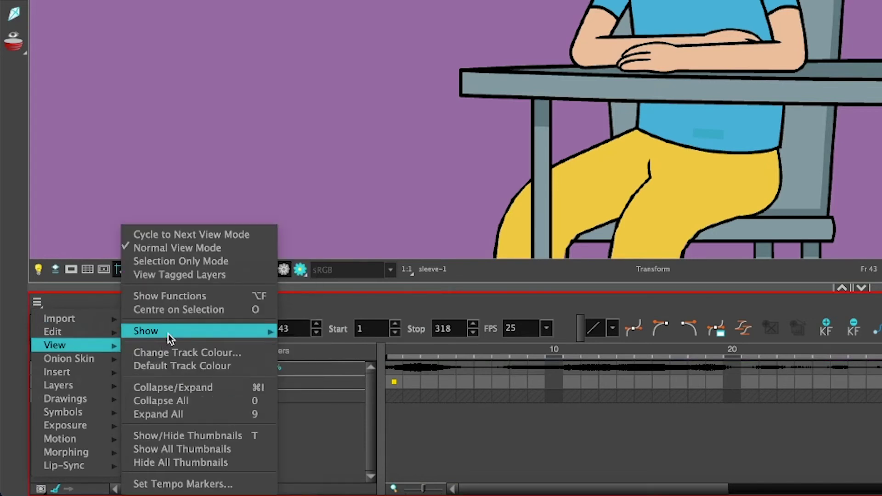
{"action": "mouse_move", "coordinate": [169, 332]}
{"action": "left_click", "coordinate": [355, 407]}
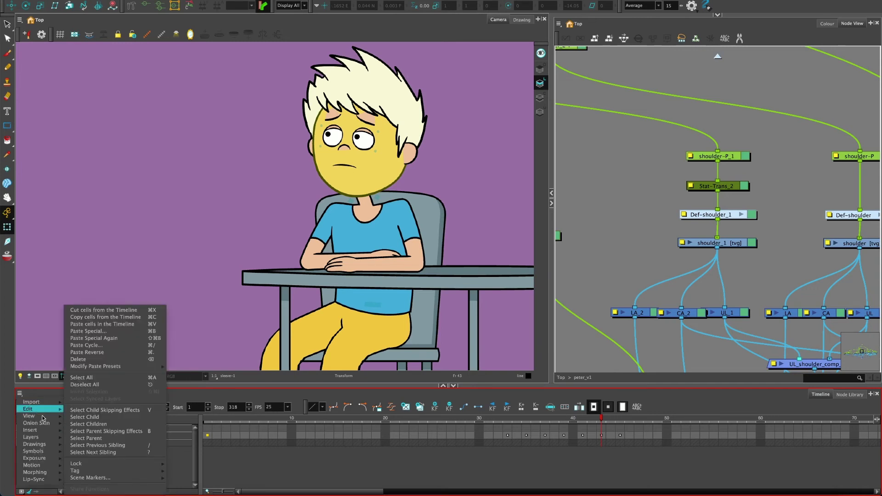
{"action": "mouse_move", "coordinate": [28, 416]}
{"action": "mouse_move", "coordinate": [106, 410]}
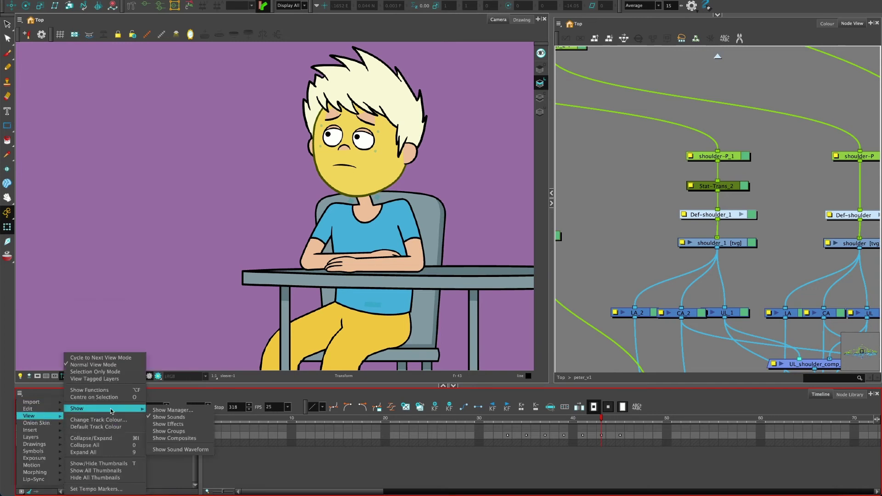
{"action": "left_click", "coordinate": [182, 450]}
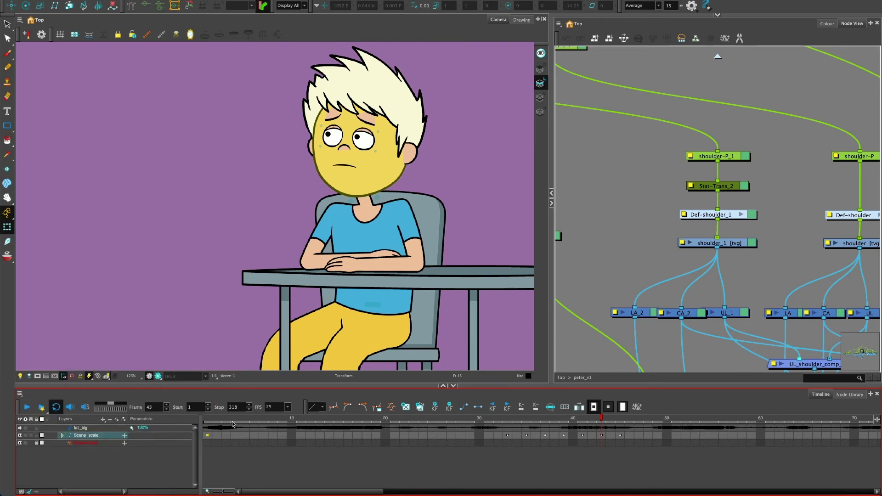